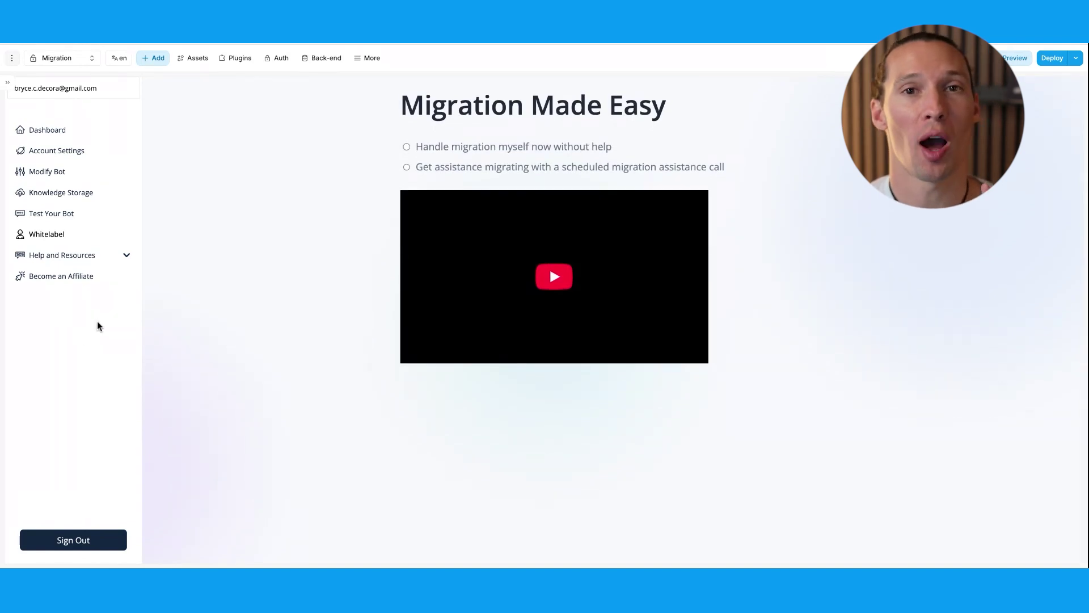
left_click(407, 148)
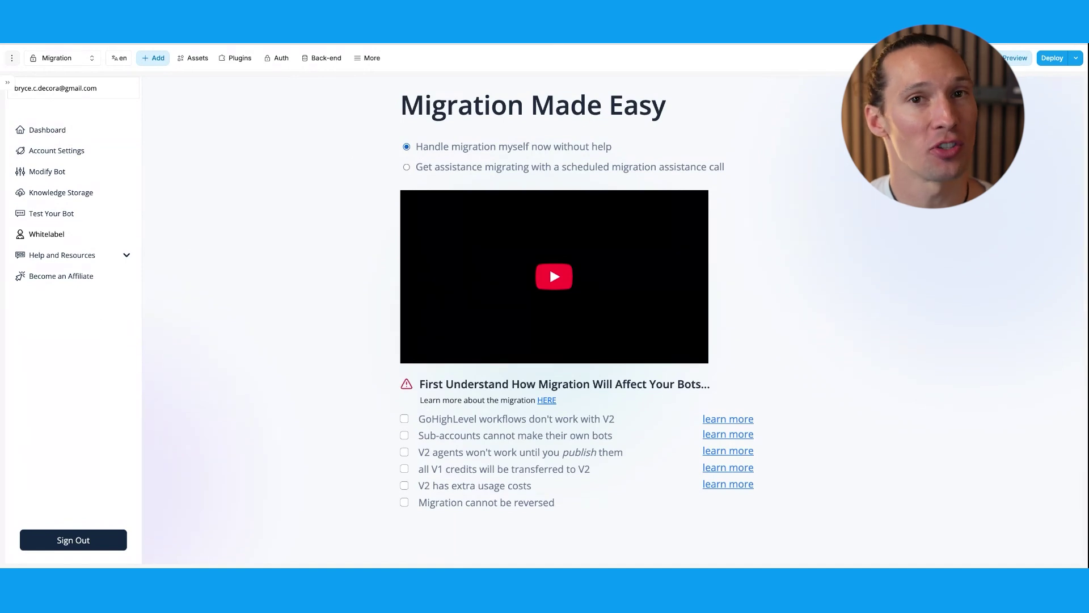
left_click(406, 167)
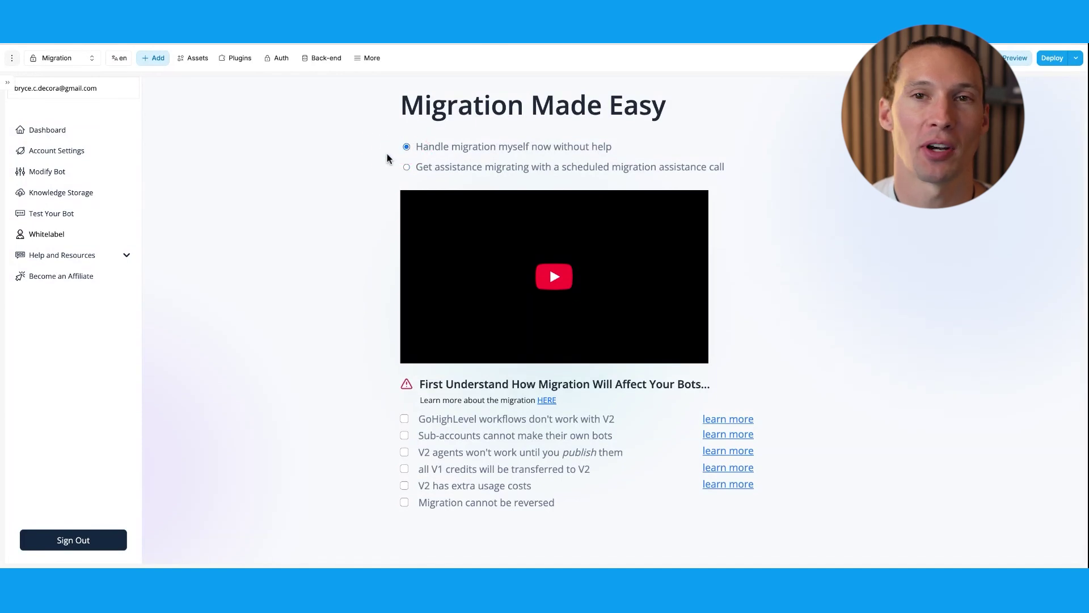
Step: Acknowledge that GoHighLevel workflows won't work with V2 and sub-accounts can't create their own bots
left_click(405, 420)
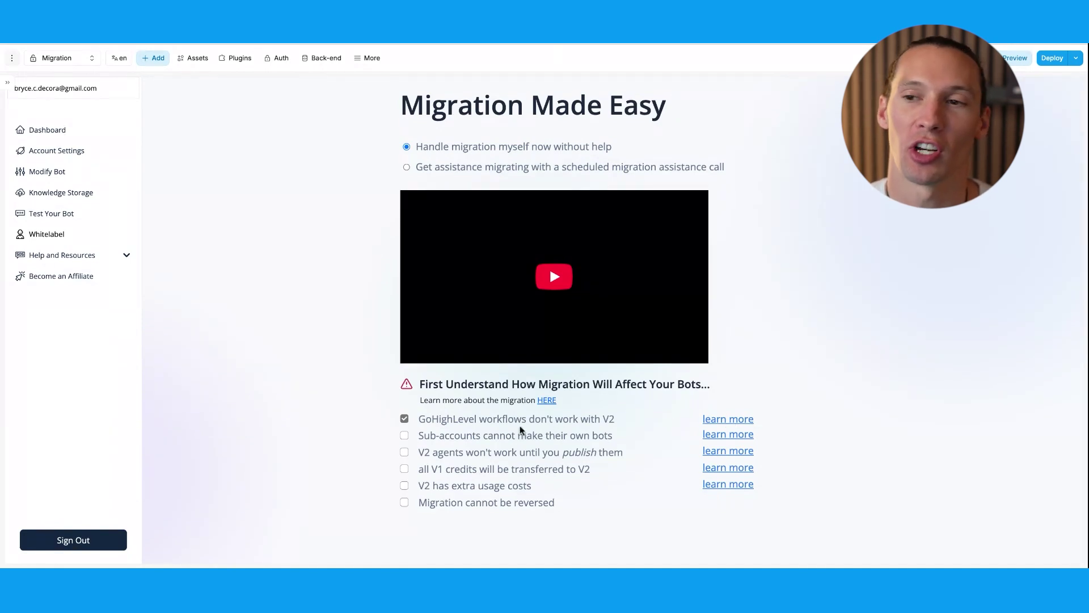
left_click(404, 436)
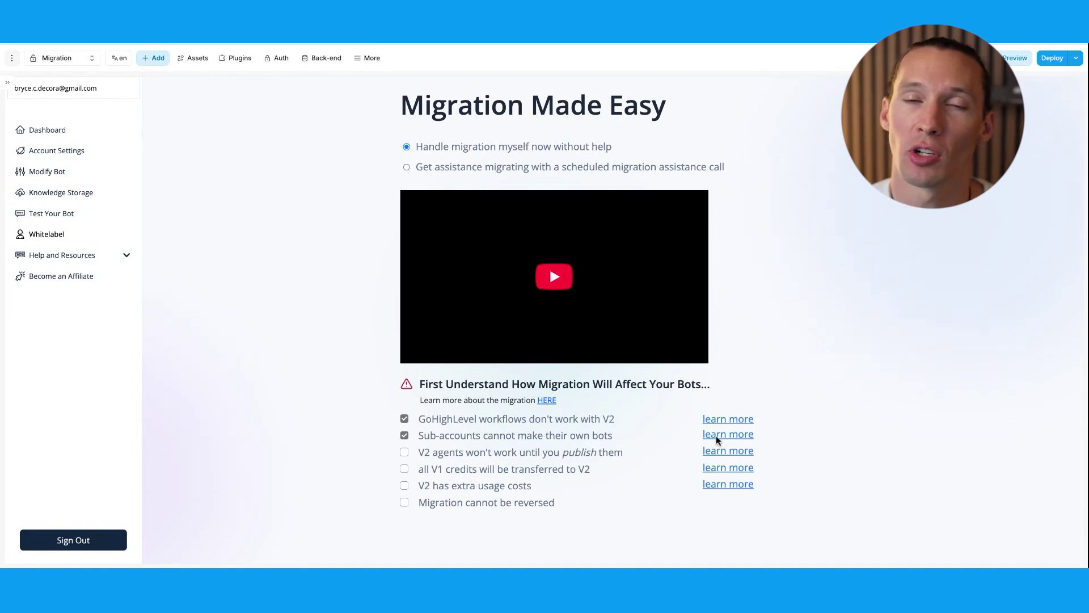
Step: Acknowledge that V2 agents work only once published and all V1 credits transfer to V2
left_click(404, 452)
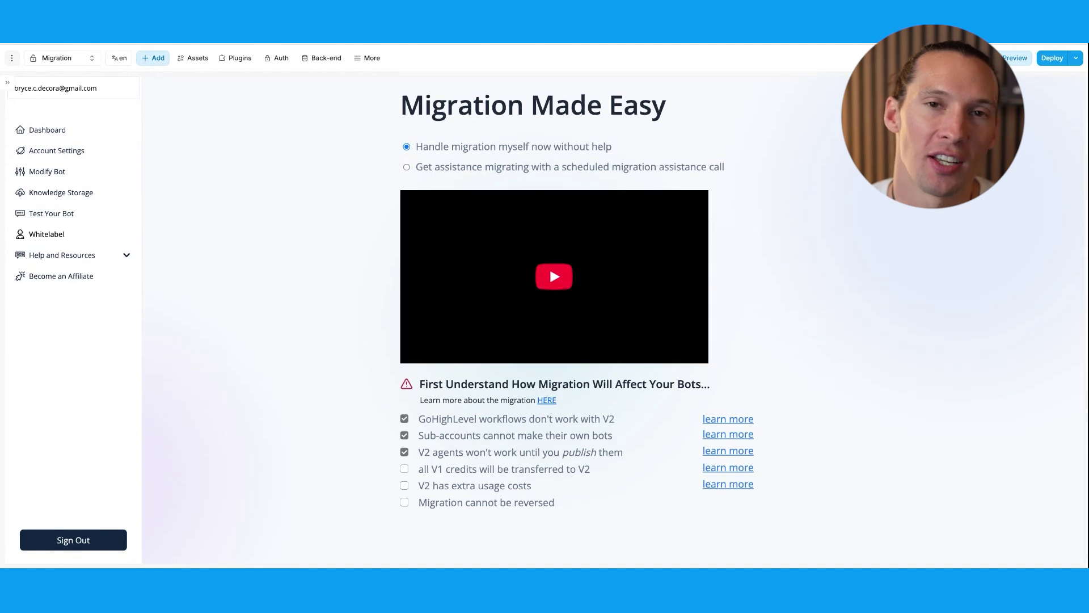
left_click(405, 469)
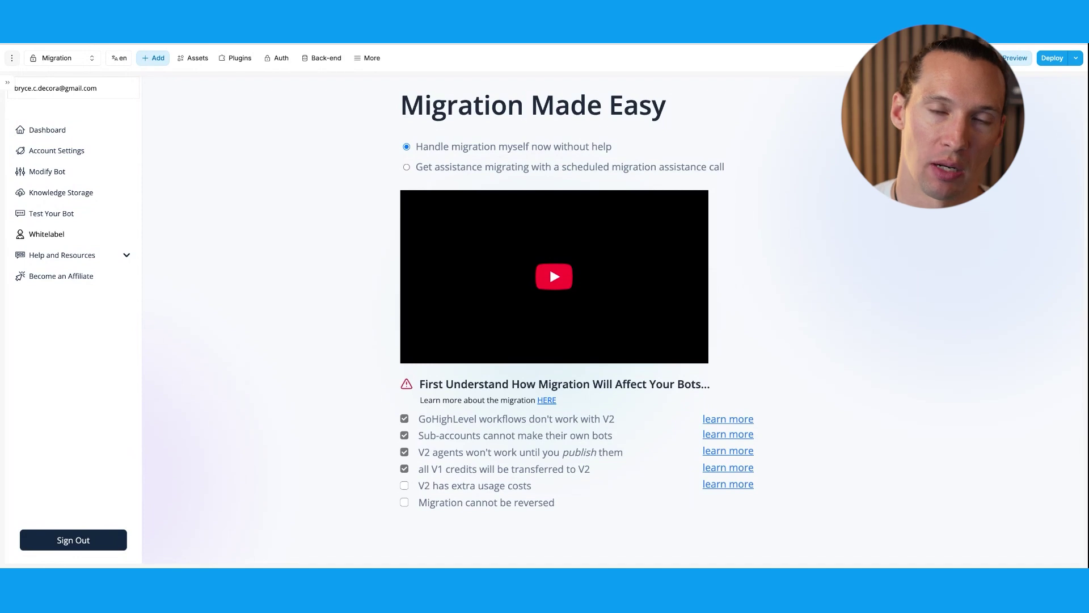
Step: Acknowledge that V2 has extra usage costs and that migration cannot be reversed
left_click(404, 485)
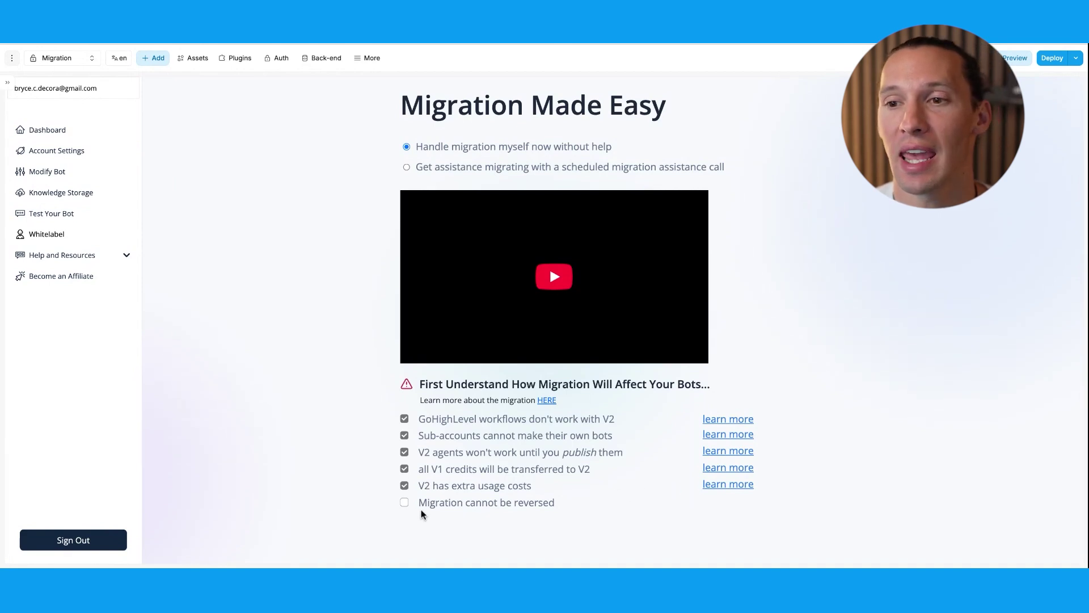
left_click(404, 502)
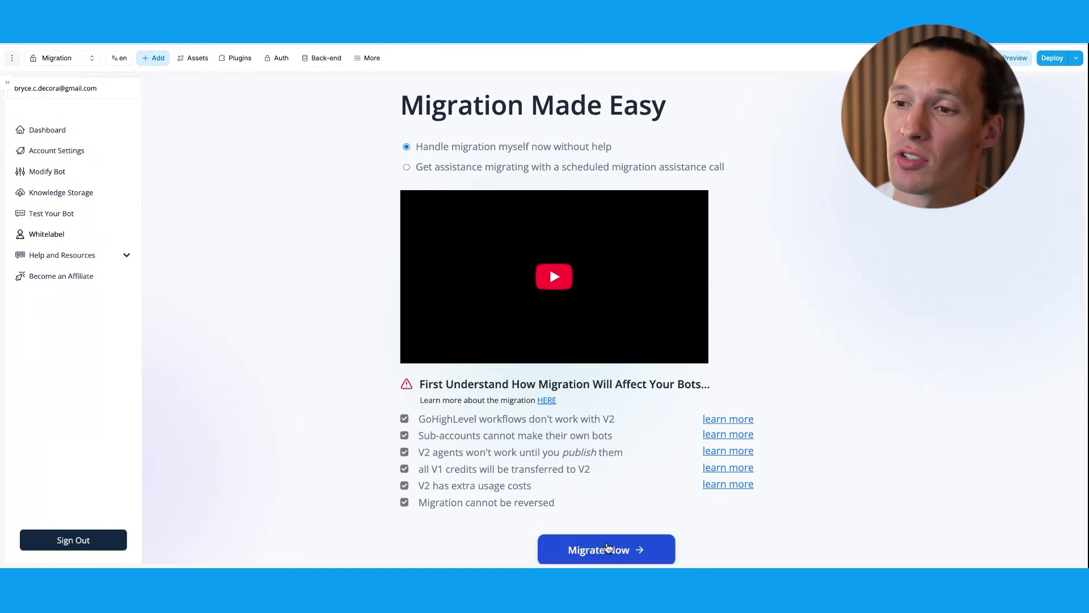
Step: Start the migration to V2 with Migrate Now
left_click(607, 548)
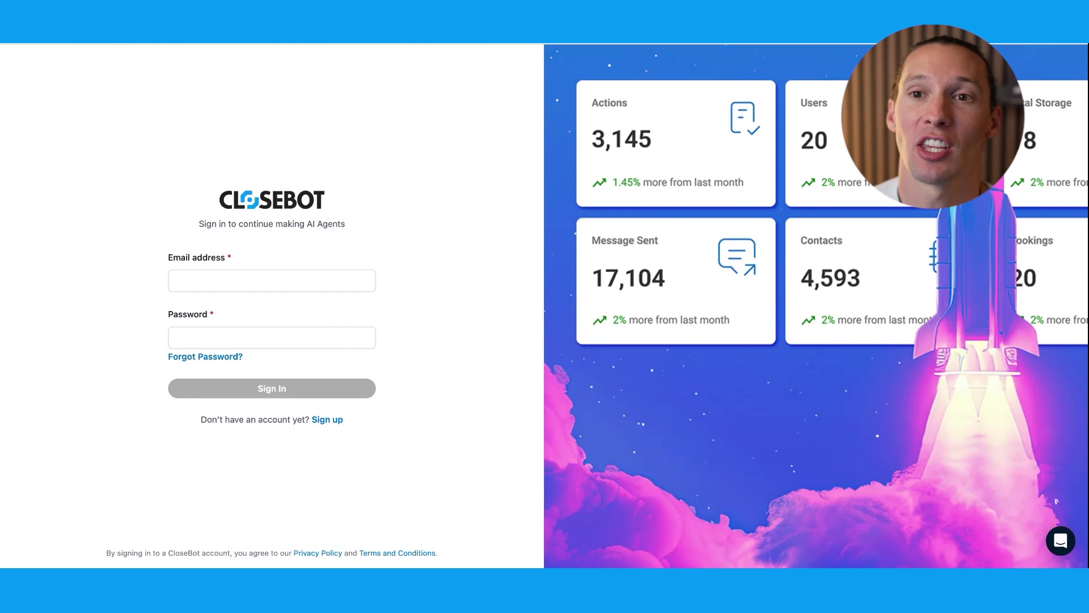
Step: Switch from the sign-up form back to sign-in and sign in to the V2 account
left_click(252, 288)
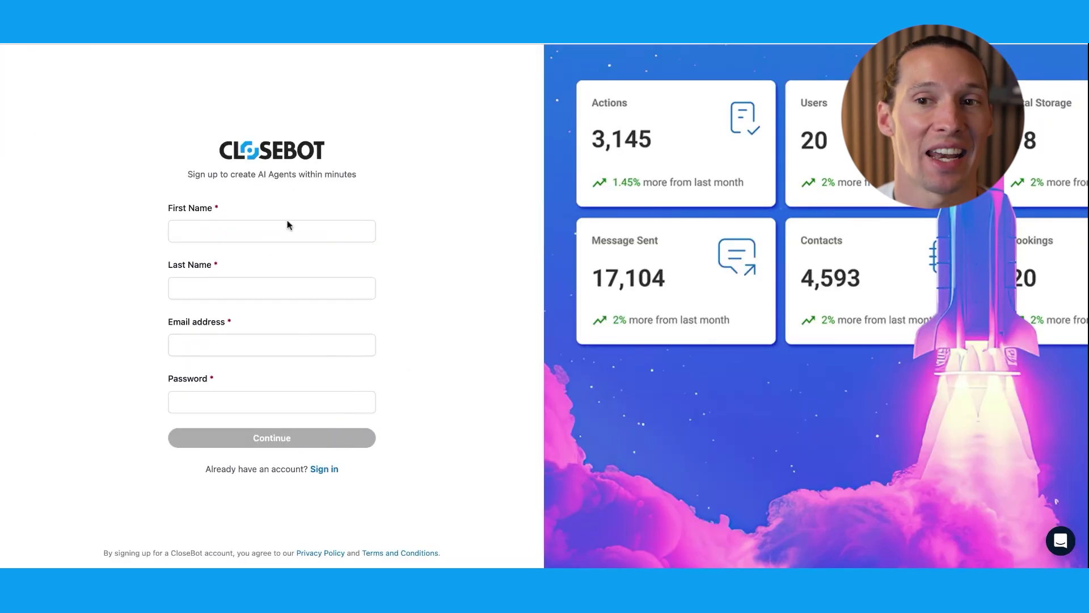
left_click(335, 471)
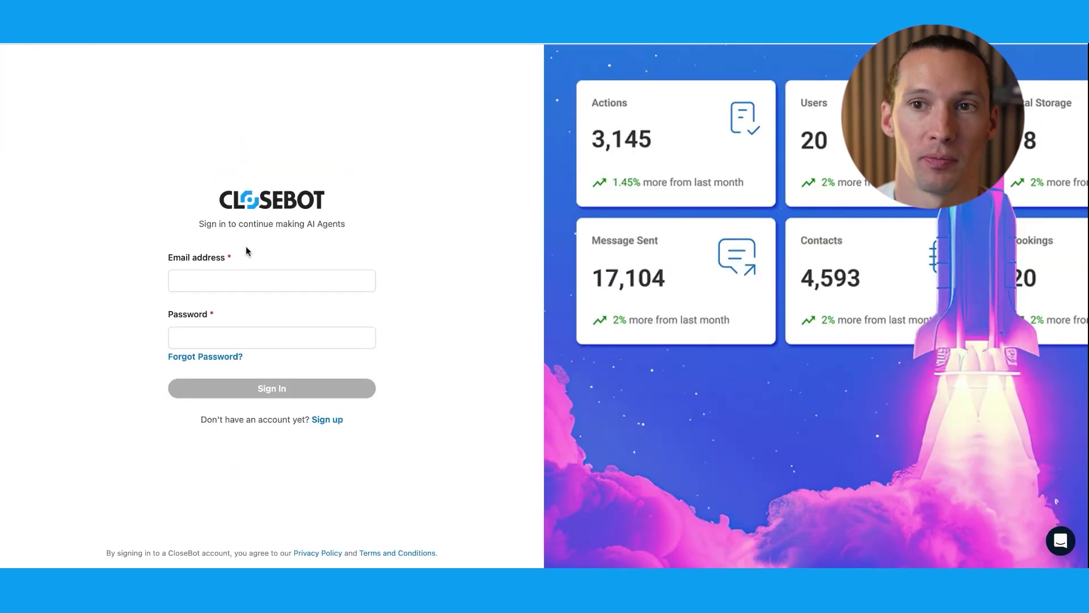
left_click(272, 279)
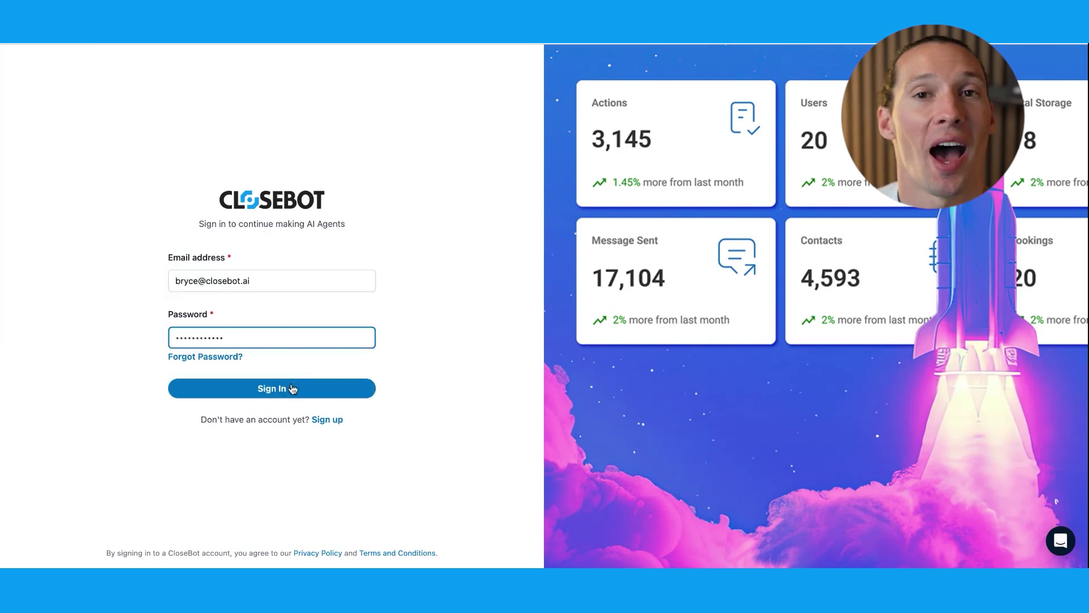
left_click(291, 389)
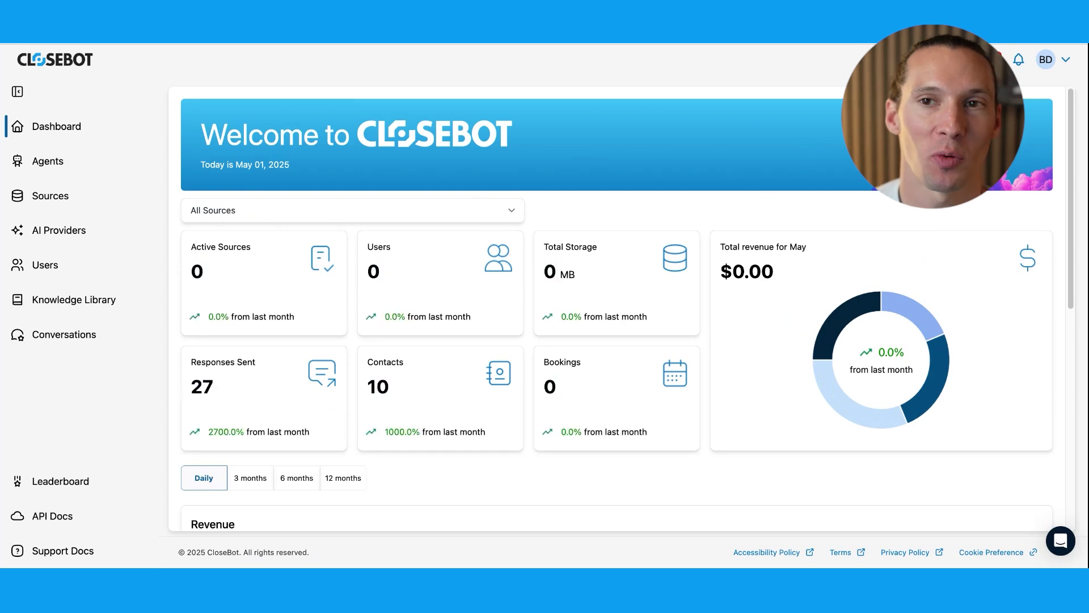
Step: Go to the Agents page listing personas and workflows
left_click(48, 160)
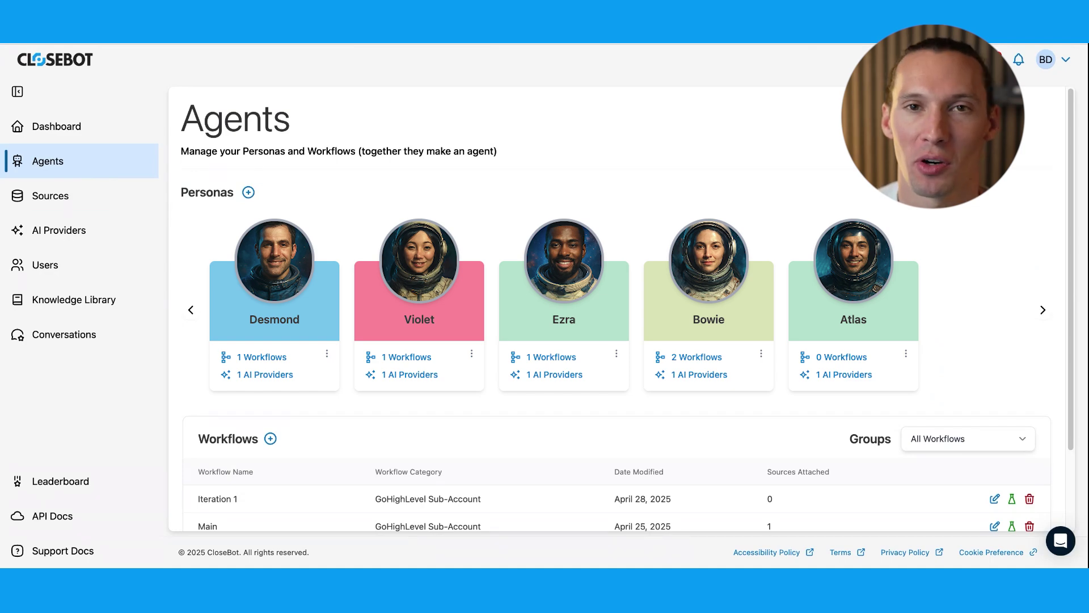
scroll(283, 432, "down", 3)
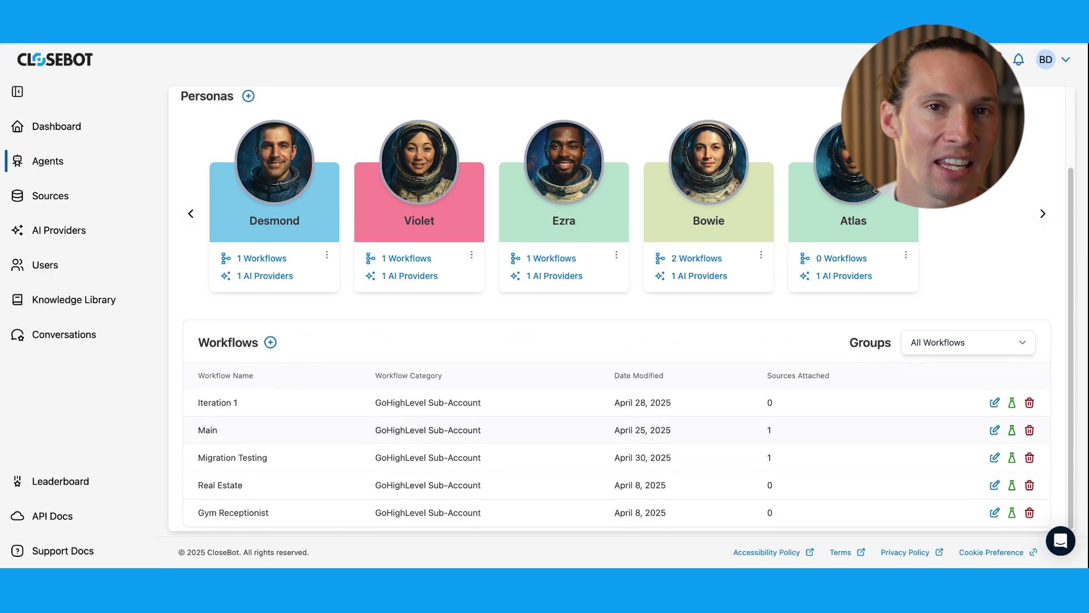
Step: Open the Main workflow in the builder and publish it
left_click(207, 430)
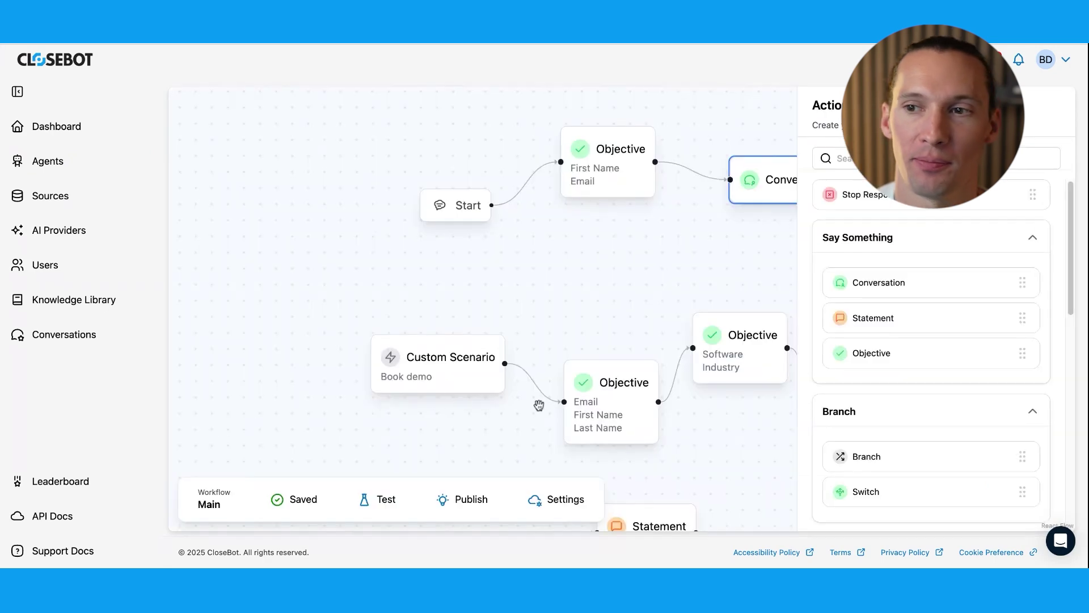
scroll(509, 460, "right", 5)
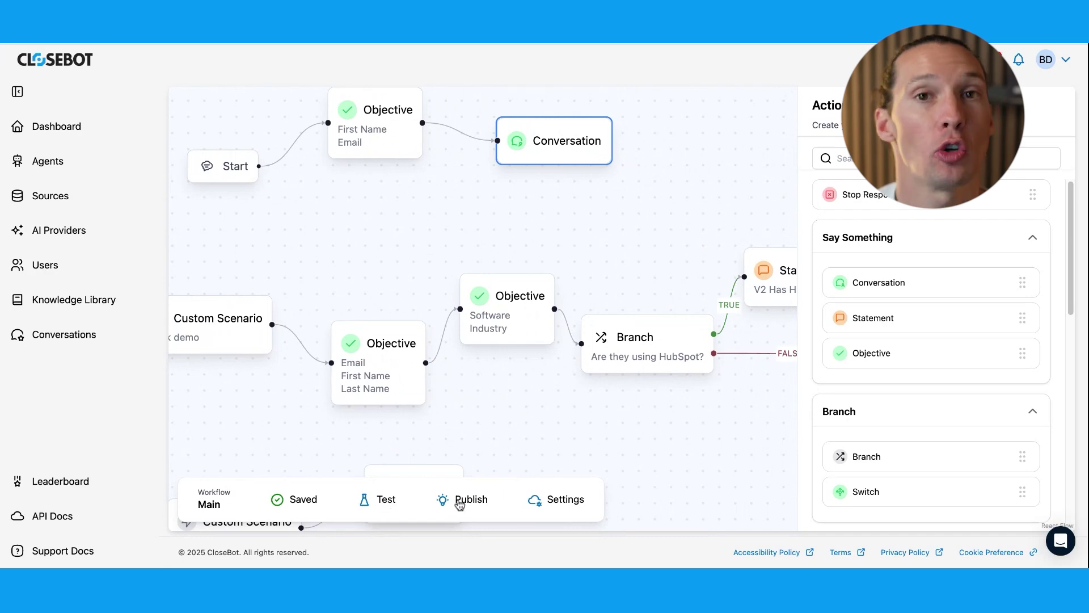
left_click(459, 502)
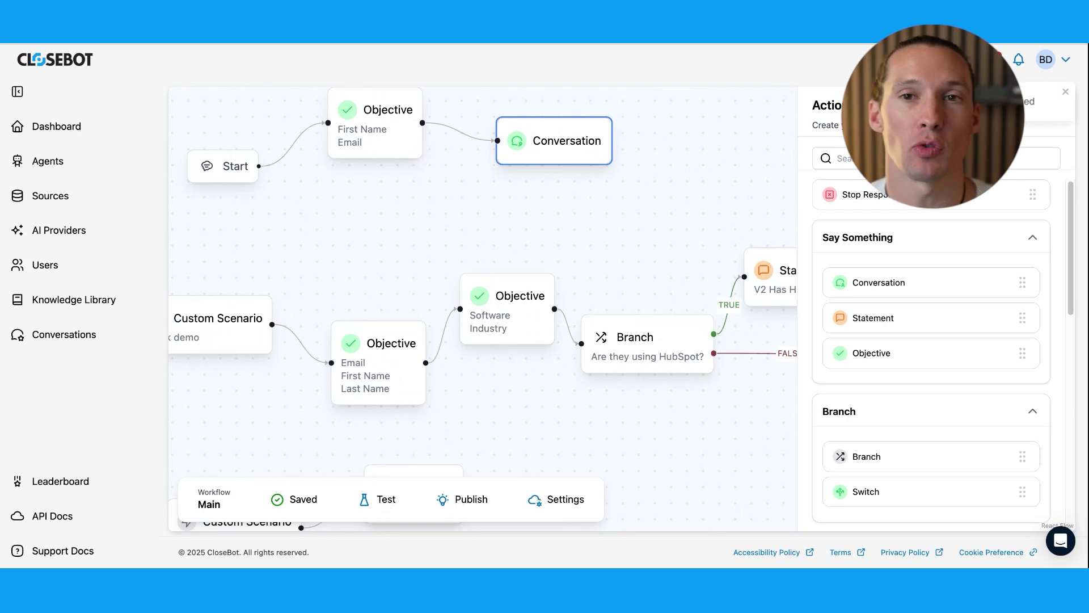